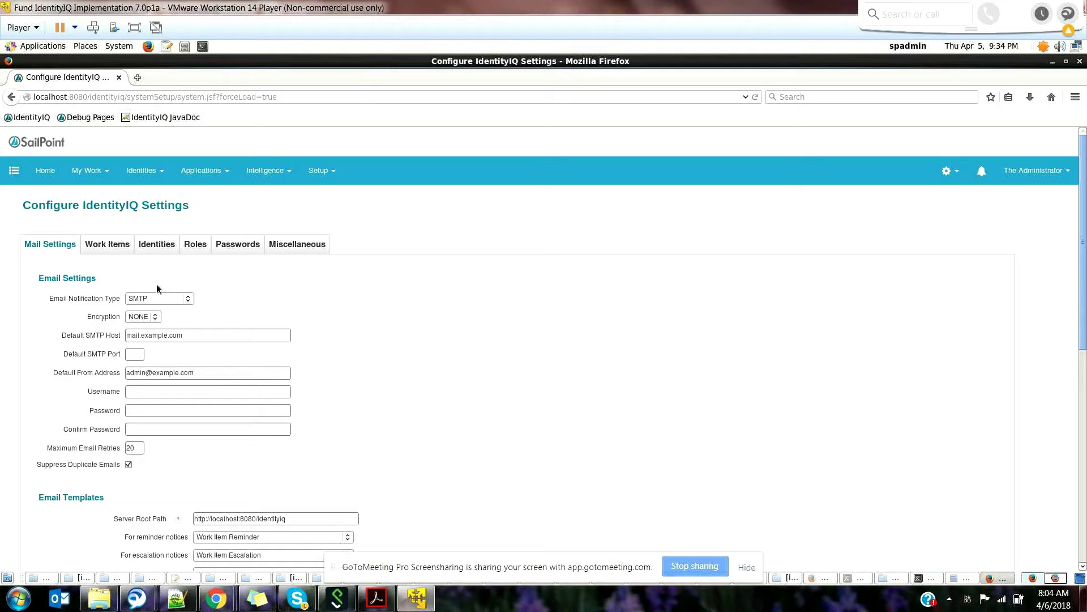
Step: Set Email Notification Type to Redirect to File, with mail.log as the redirection file name
click(162, 302)
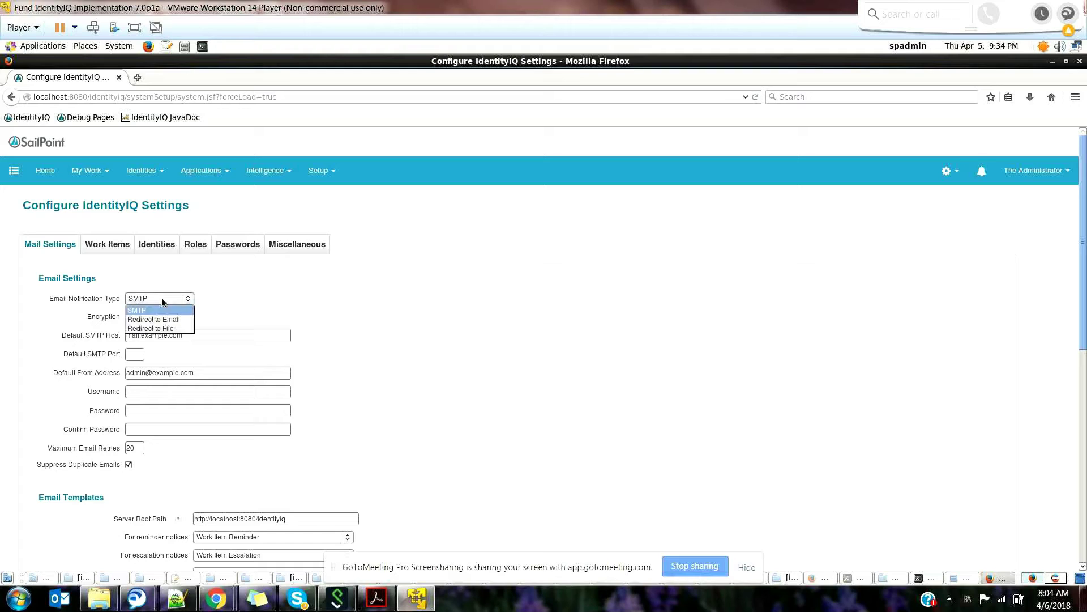
click(165, 329)
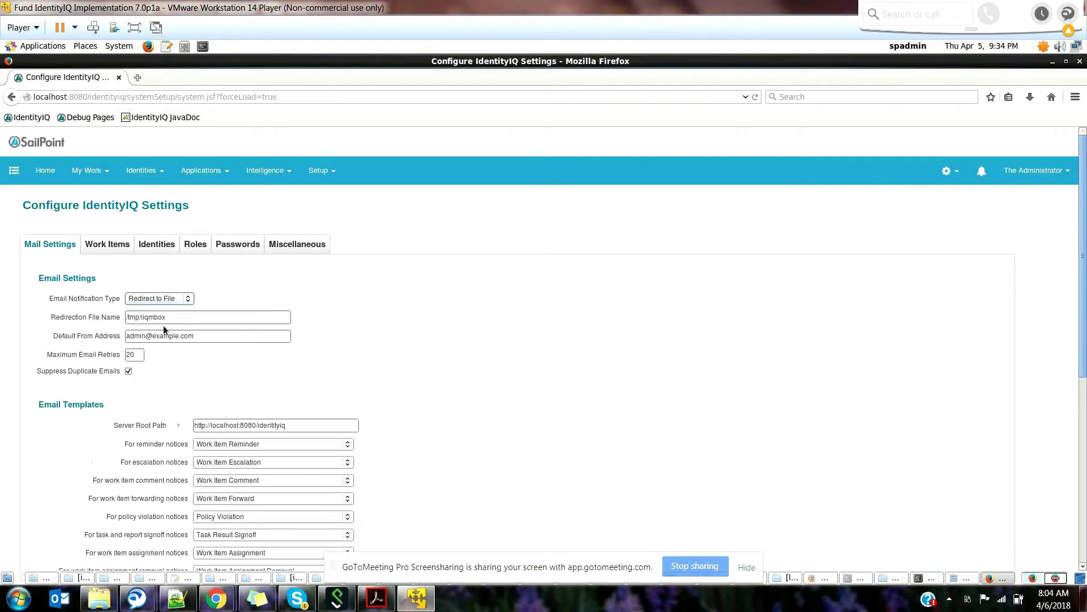
double_click(177, 321)
click(177, 321)
double_click(177, 321)
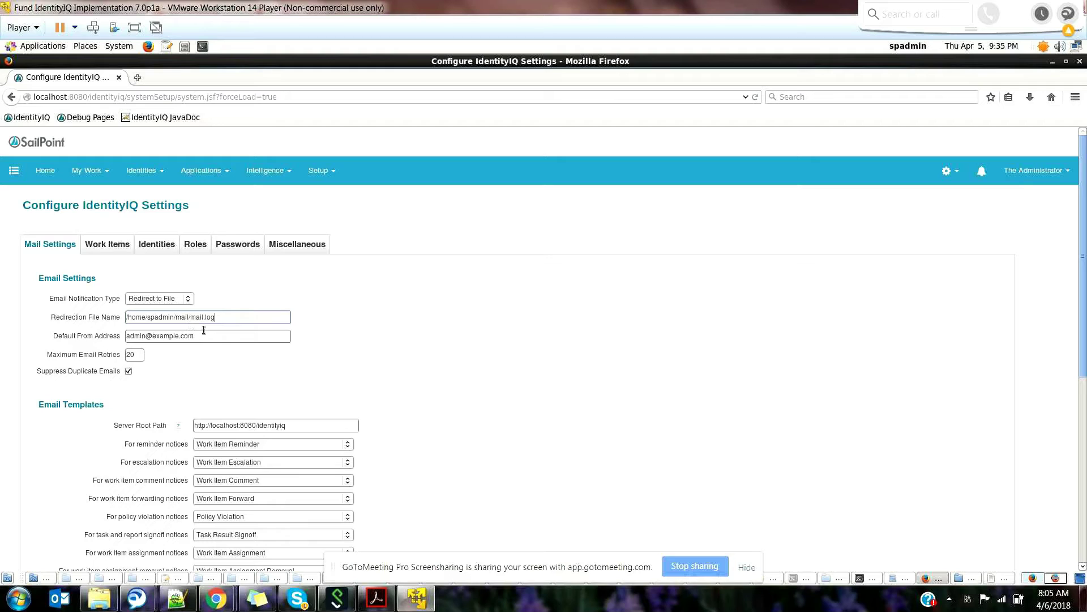
double_click(204, 330)
triple_click(206, 332)
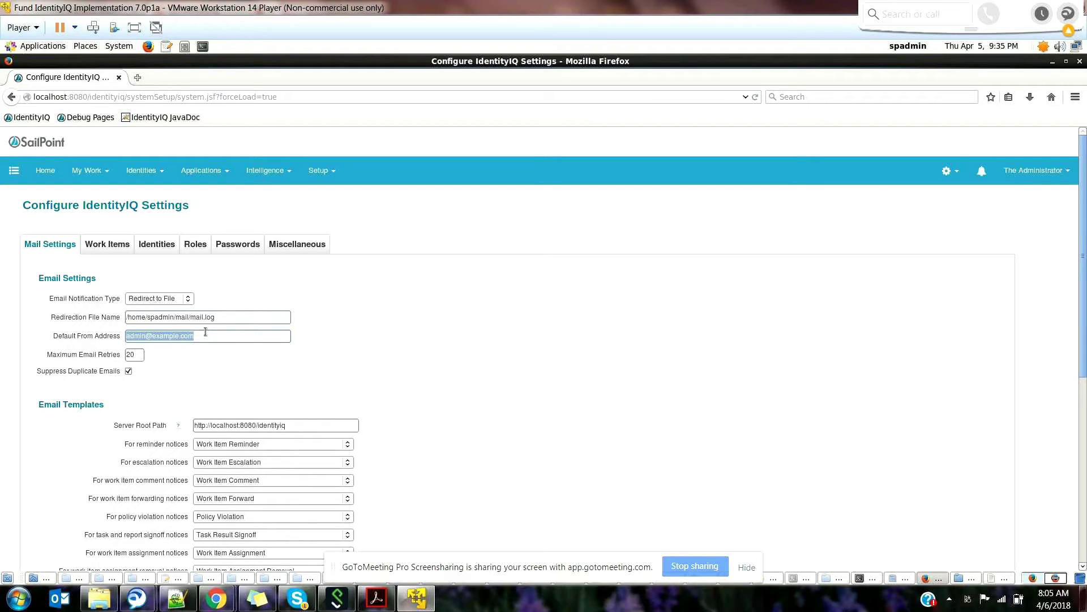
key(Home)
drag(207, 336, 52, 321)
text(sa)
text(ilpoin)
text(tedm)
key(BackSpace)
key(BackSpace)
key(BackSpace)
text(@deo)
key(BackSpace)
text(mo.com)
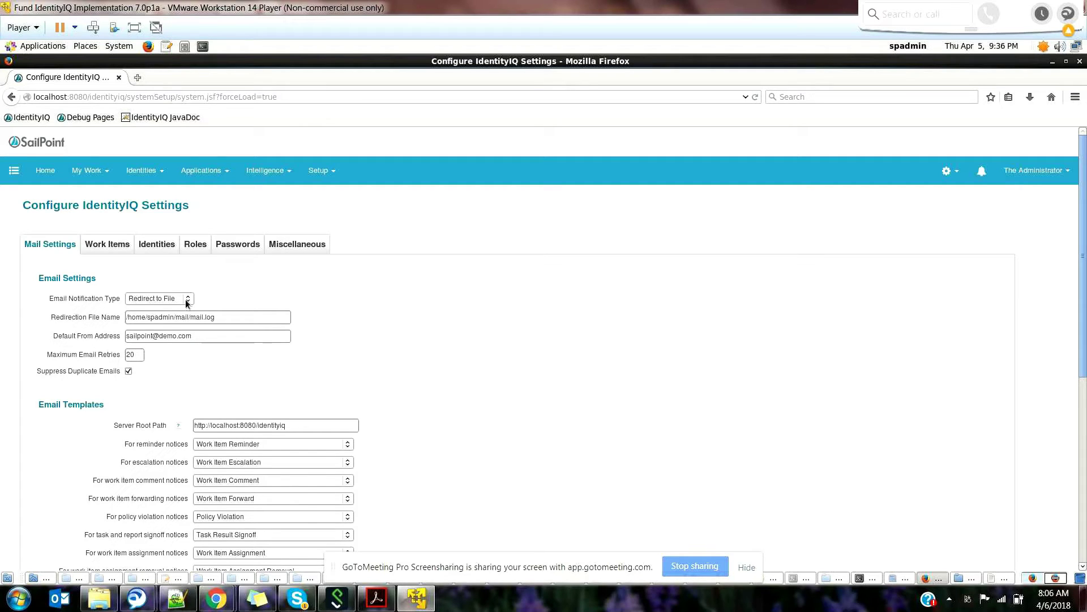
Step: Switch the notification type to Redirect to Email and enter the test user's e-mail address as the redirection address
click(185, 300)
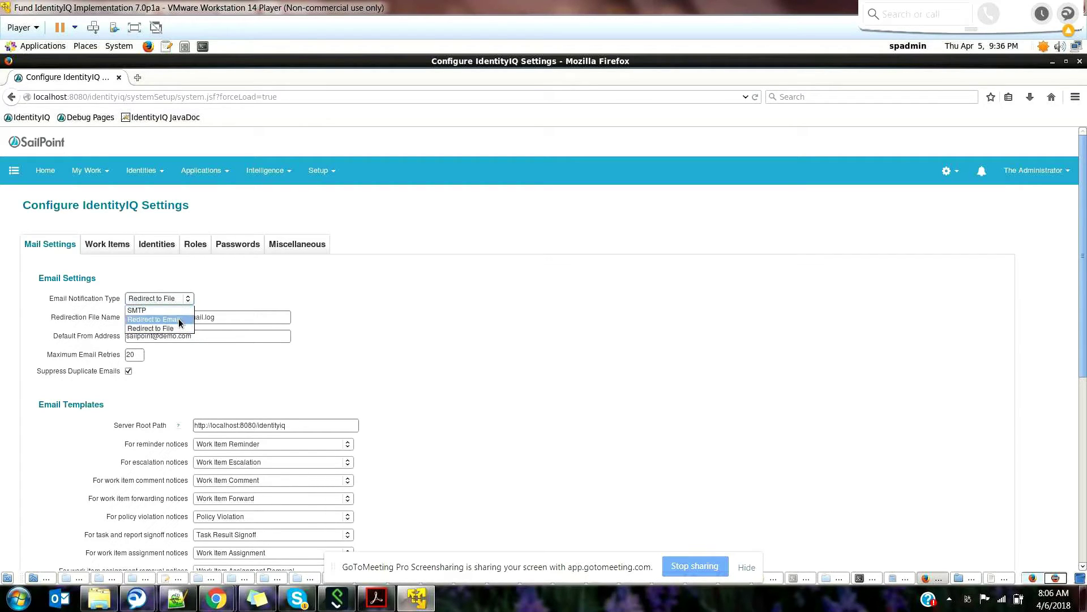
click(180, 320)
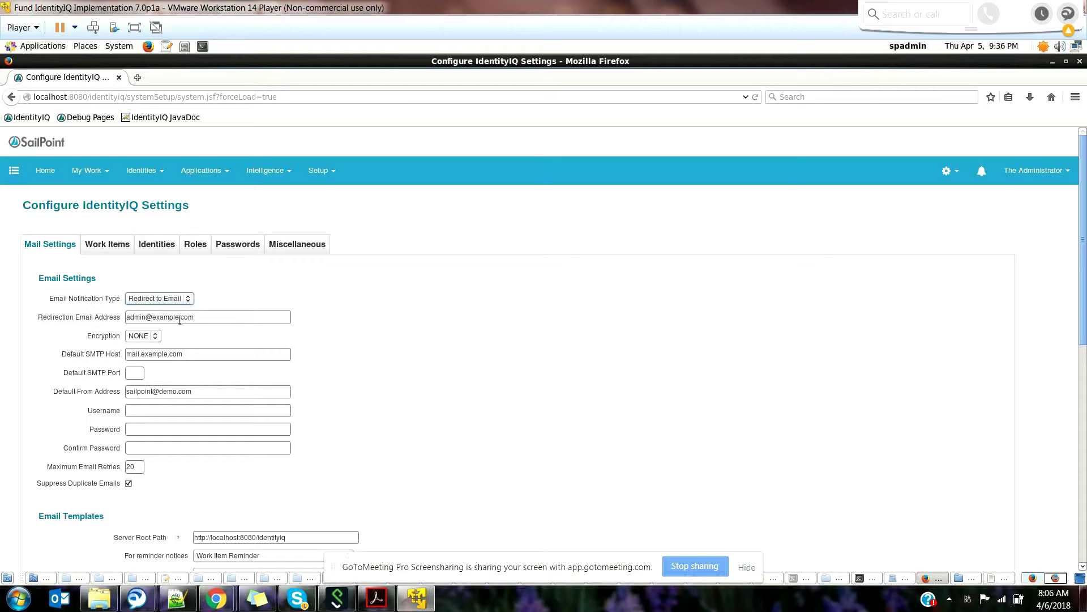
click(180, 318)
key(Delete)
key(Delete)
key(Delete)
key(ctrl+a)
key(BackSpace)
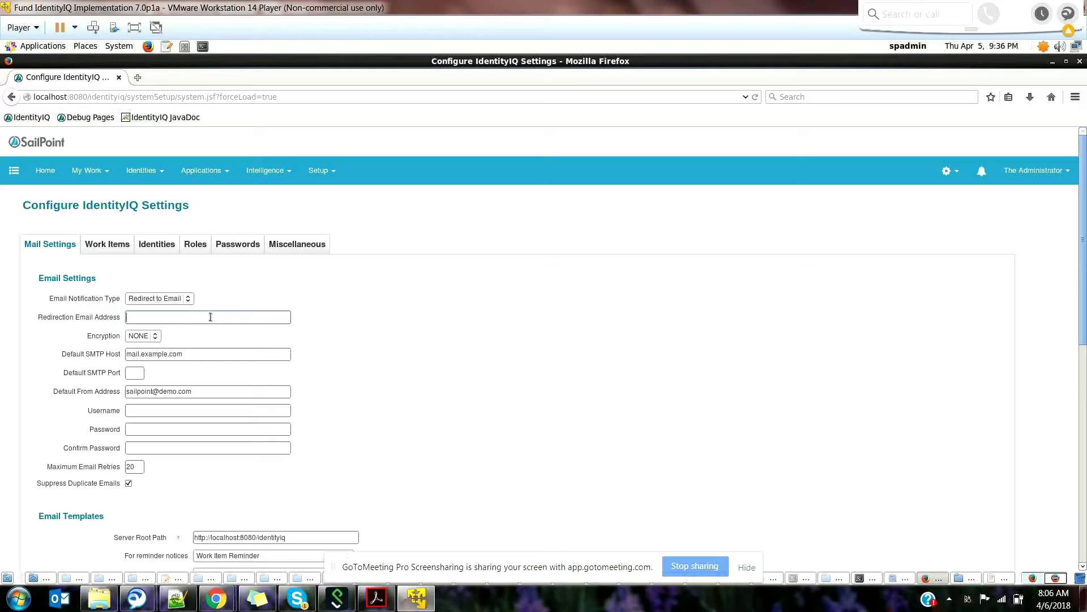
text(pjain@demo.com)
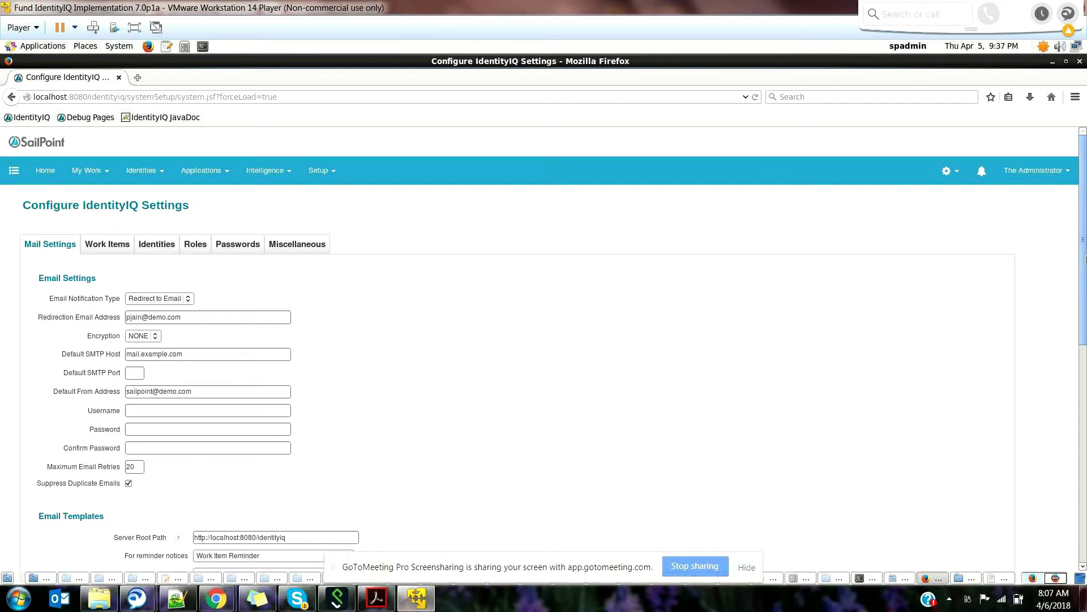
drag(1086, 259, 1085, 356)
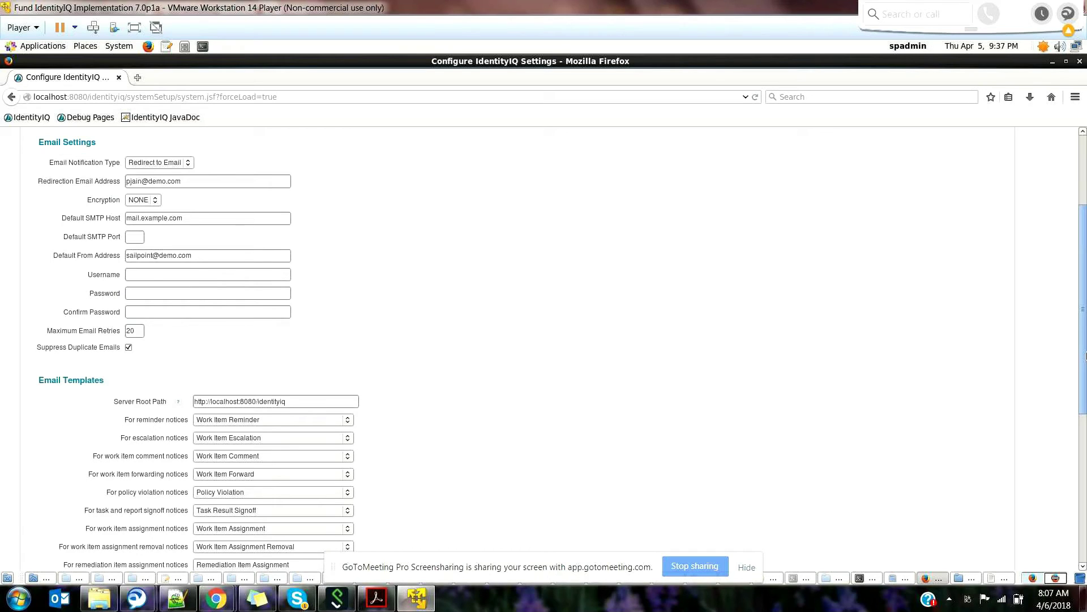
scroll(1086, 355, down, 5)
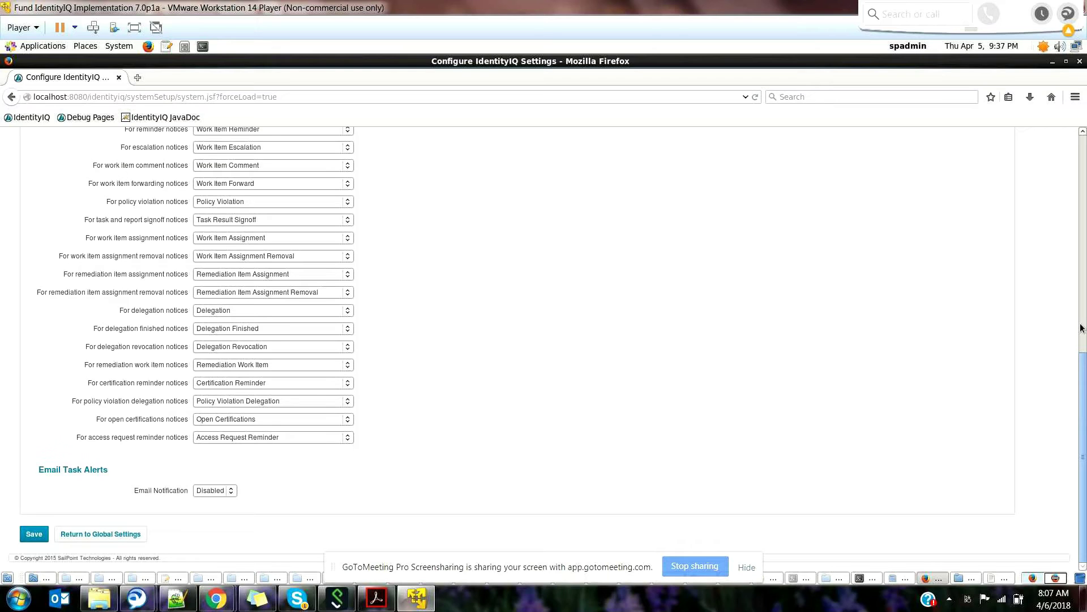
scroll(1080, 328, up, 4)
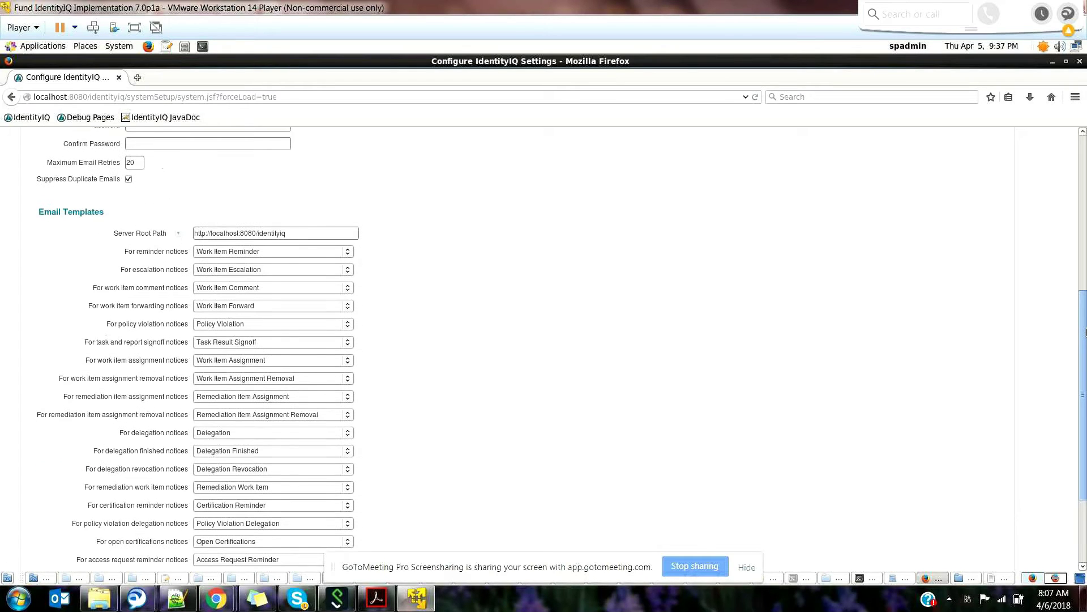
scroll(1081, 260, up, 8)
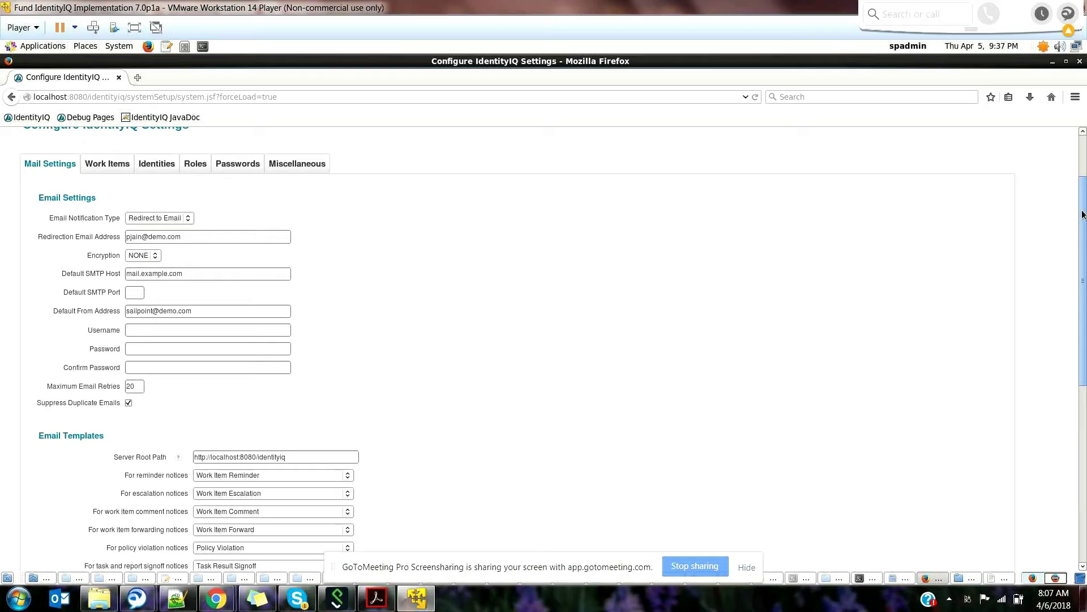
scroll(1082, 214, up, 3)
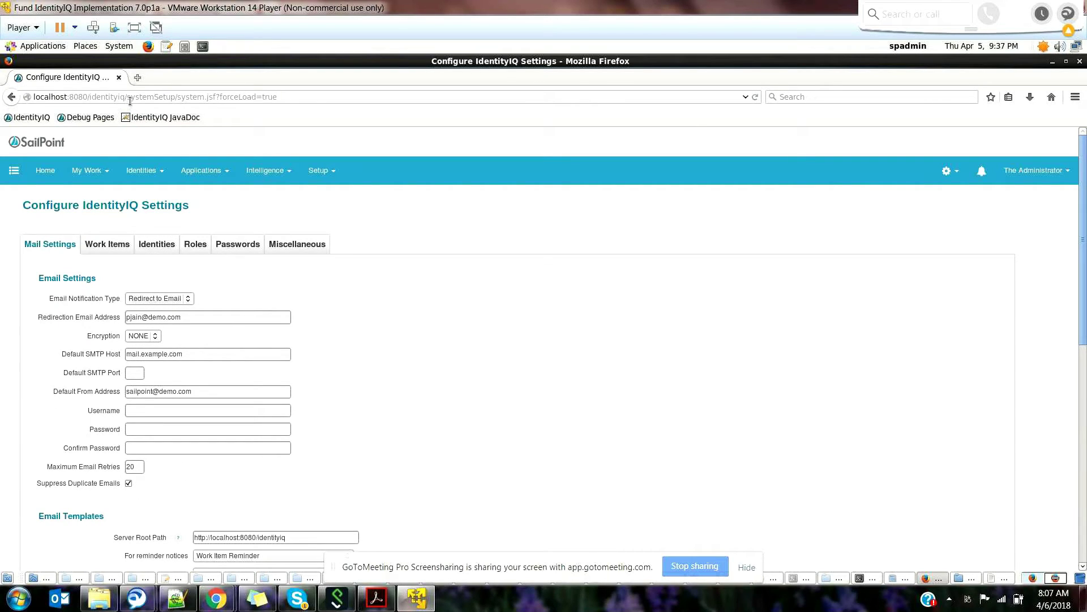
Step: Change the browser address to localhost:8080/identityiq/debug and bring up the debug tools menu
drag(132, 99, 316, 110)
key(BackSpace)
key(BackSpace)
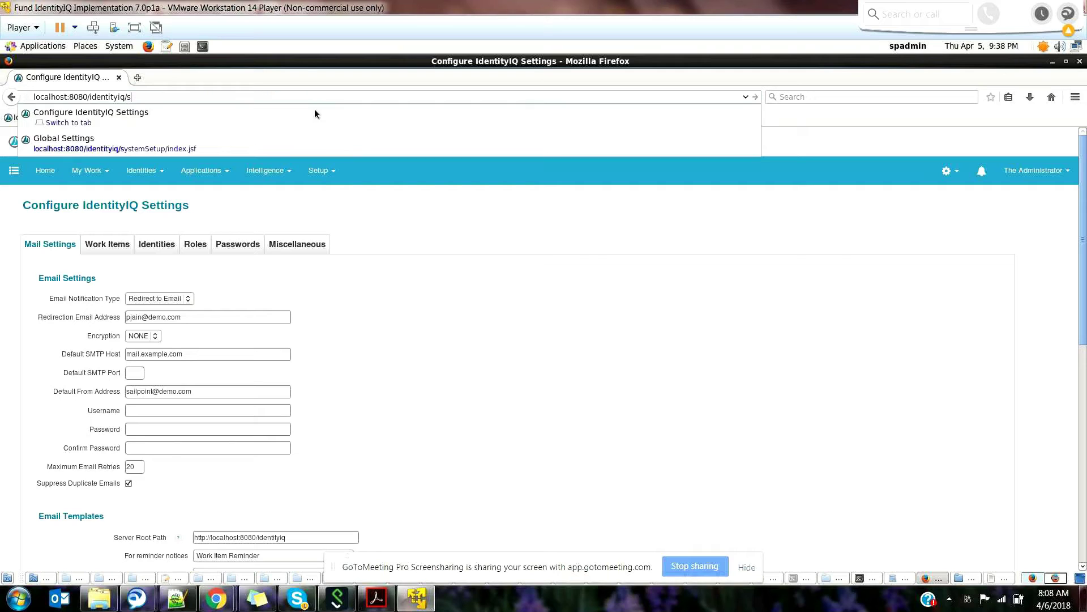
text(de)
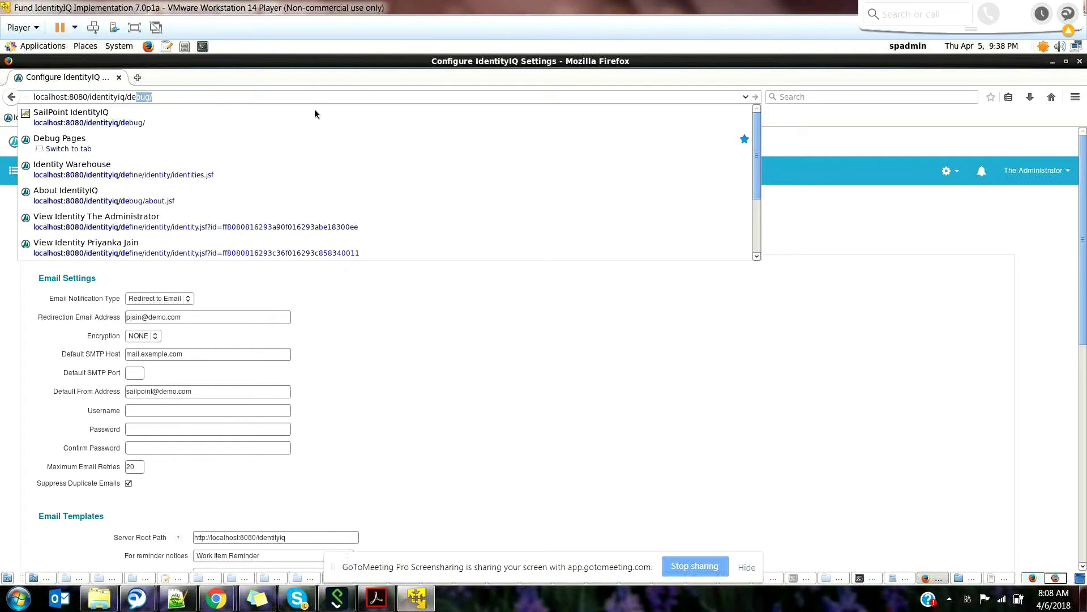
key(Return)
click(924, 171)
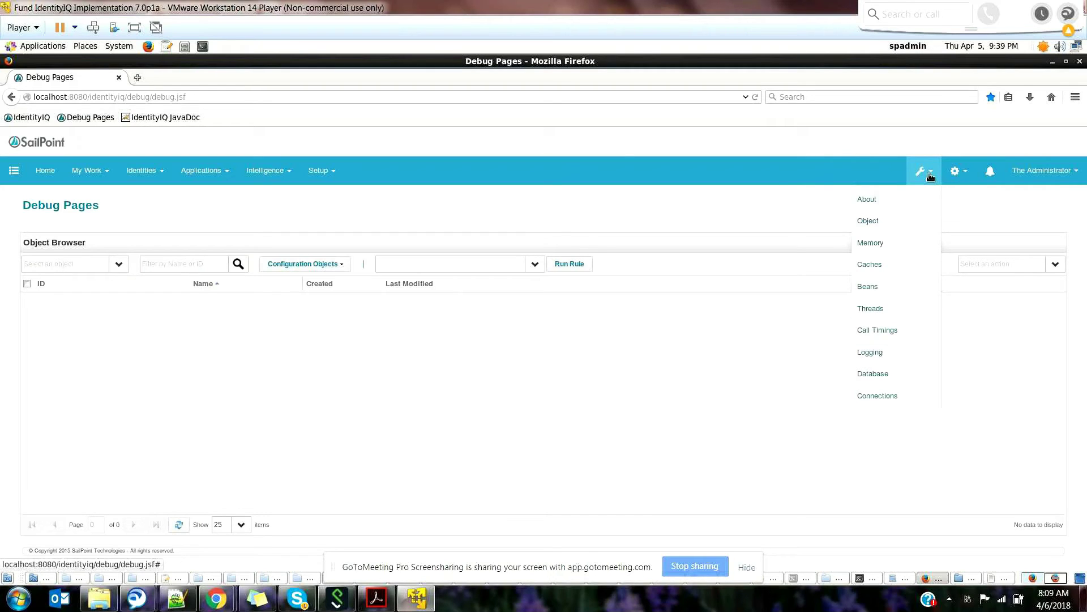
Step: Open the Logging debug page and note the log4j.properties server file path
click(870, 352)
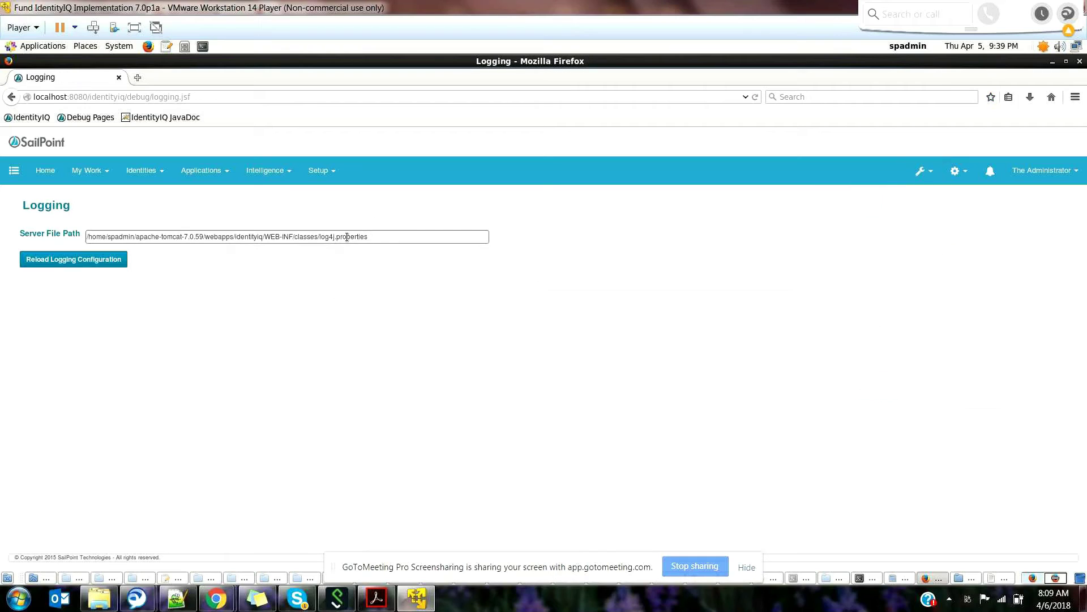
double_click(327, 236)
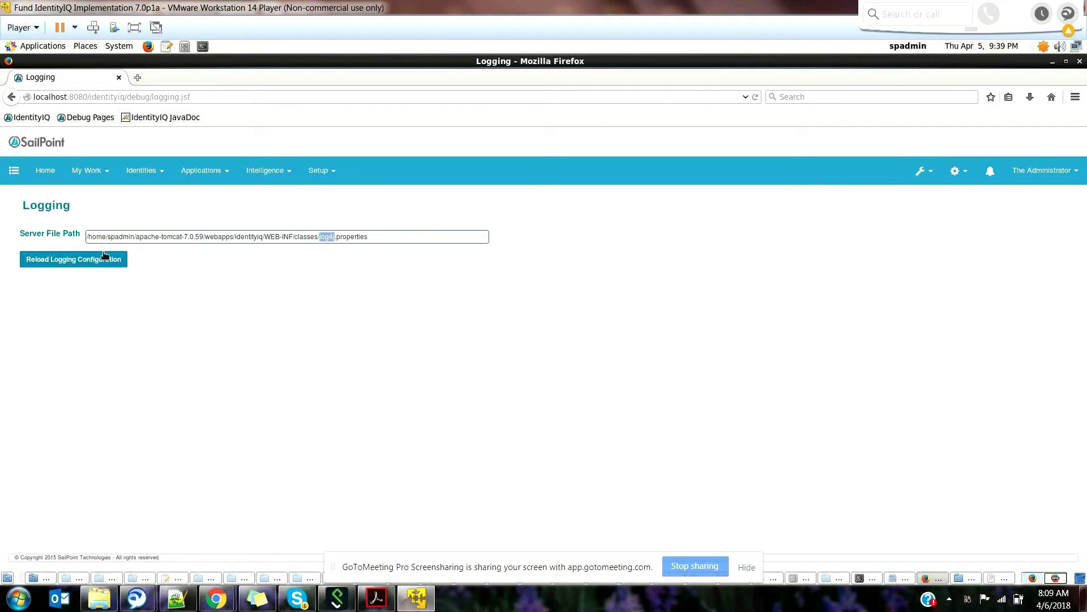
click(44, 579)
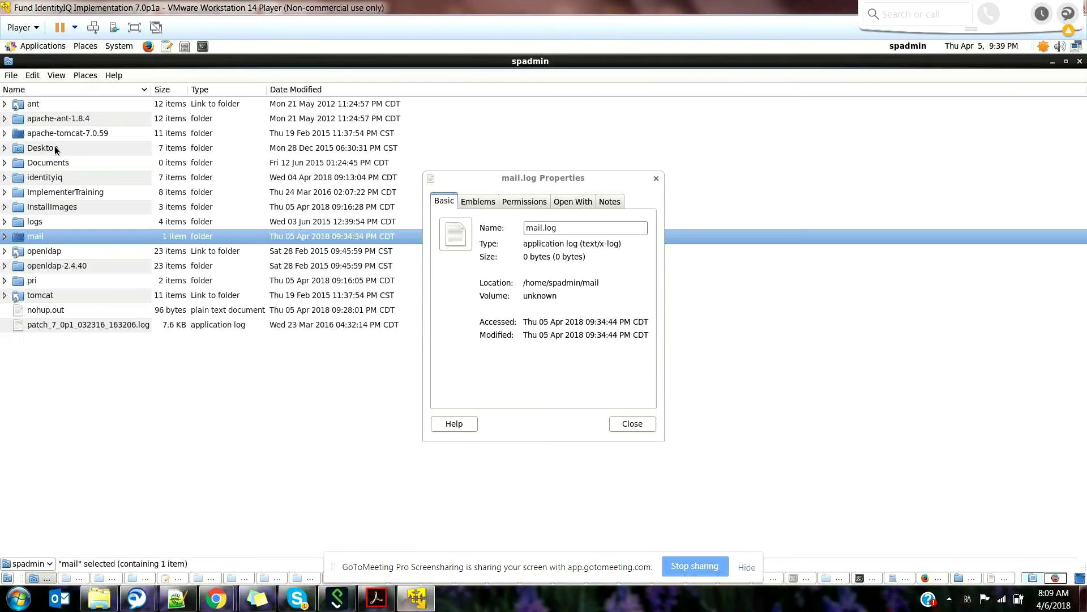
Step: Close the mail.log properties window and browse to apache-tomcat-7.0.59 > identityiq > WEB-INF > classes
double_click(66, 128)
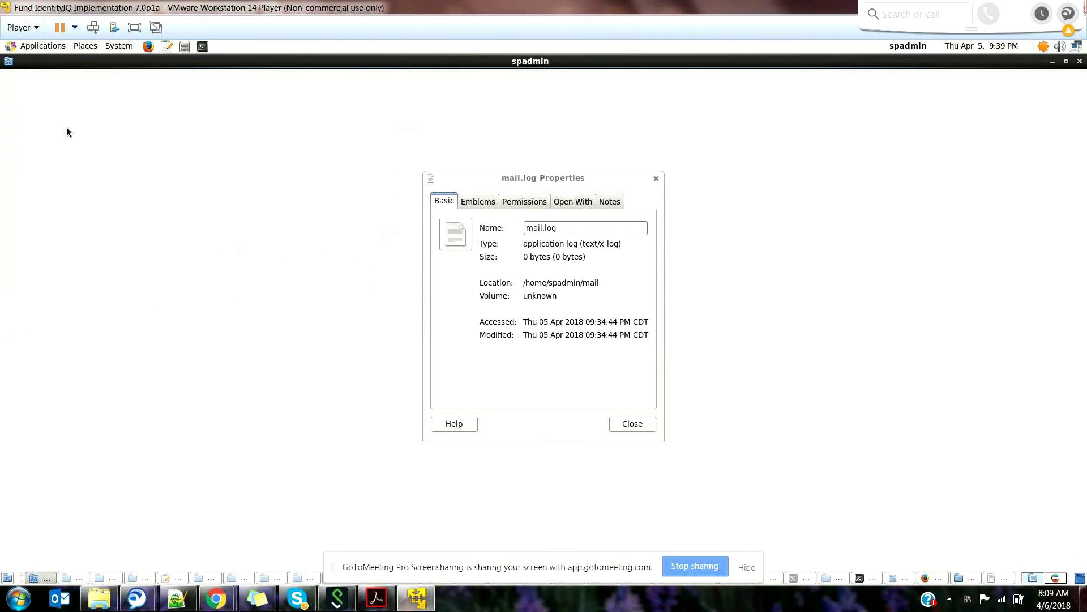
click(639, 195)
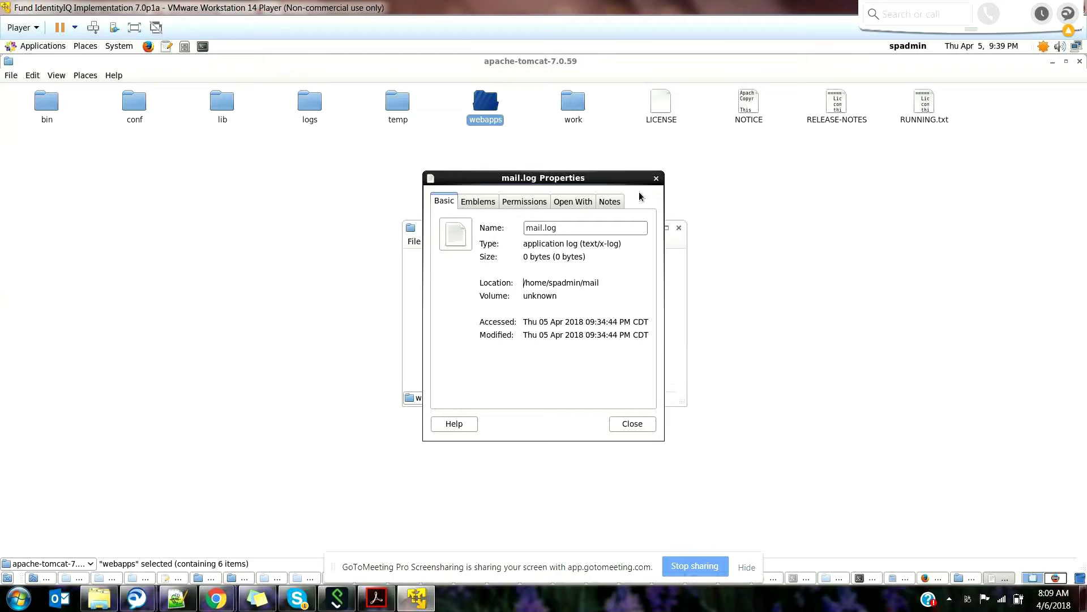
click(656, 179)
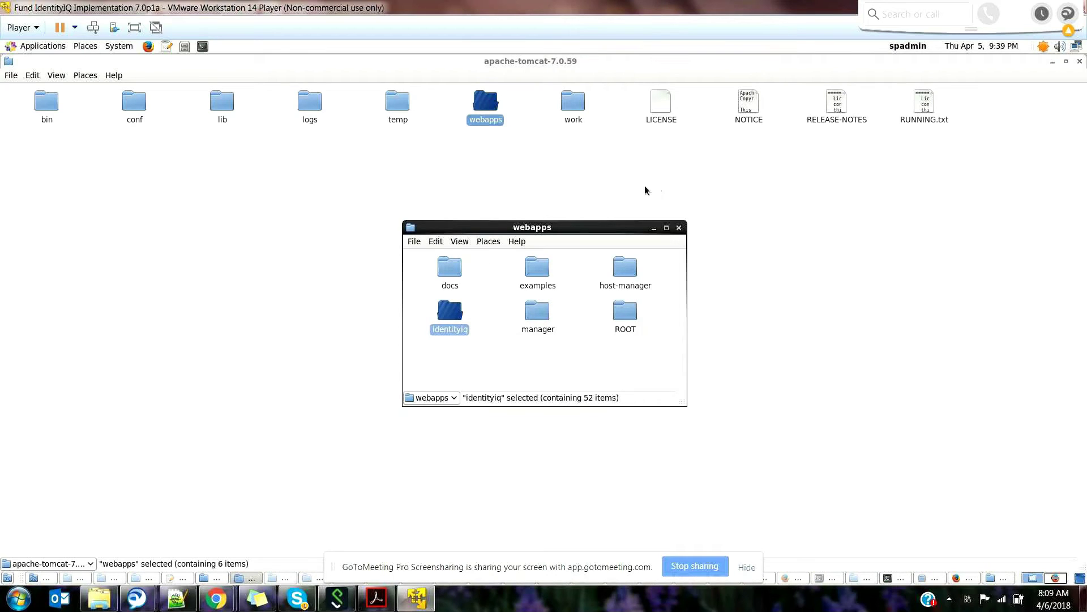
double_click(448, 329)
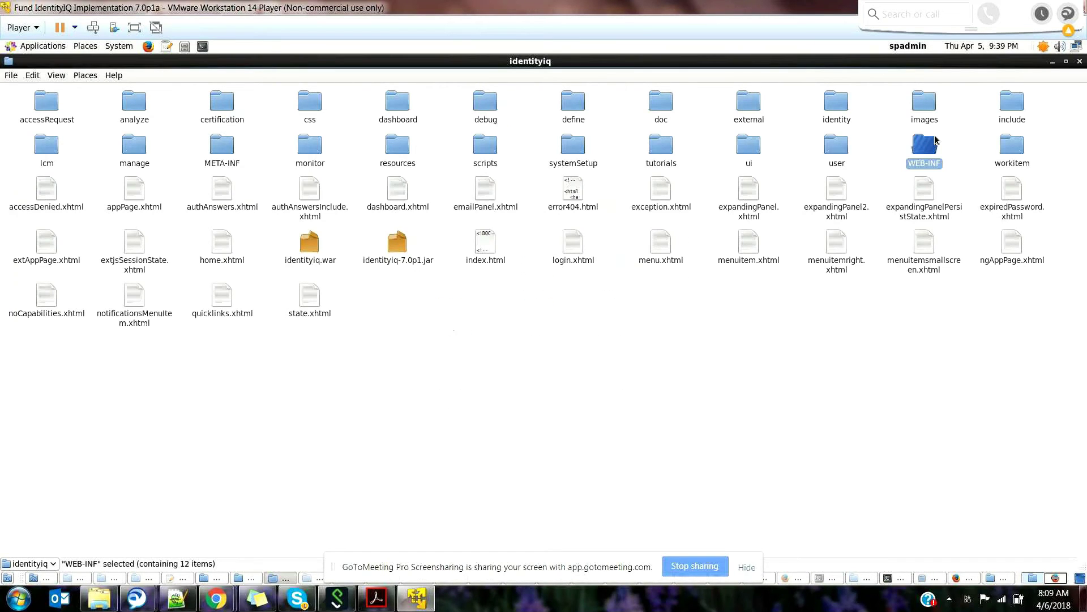
double_click(929, 164)
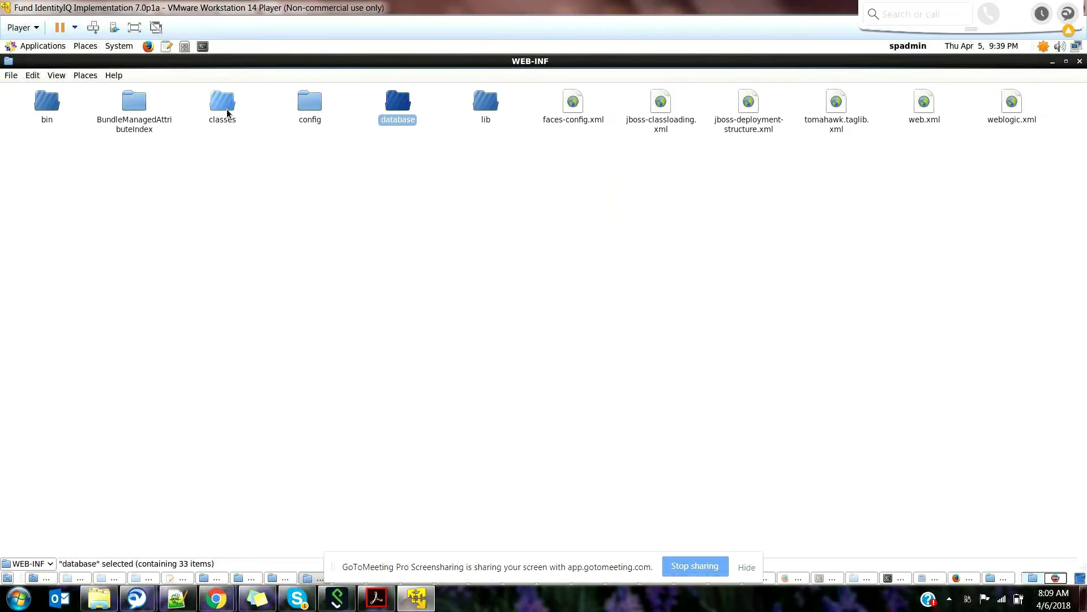
double_click(222, 102)
double_click(623, 230)
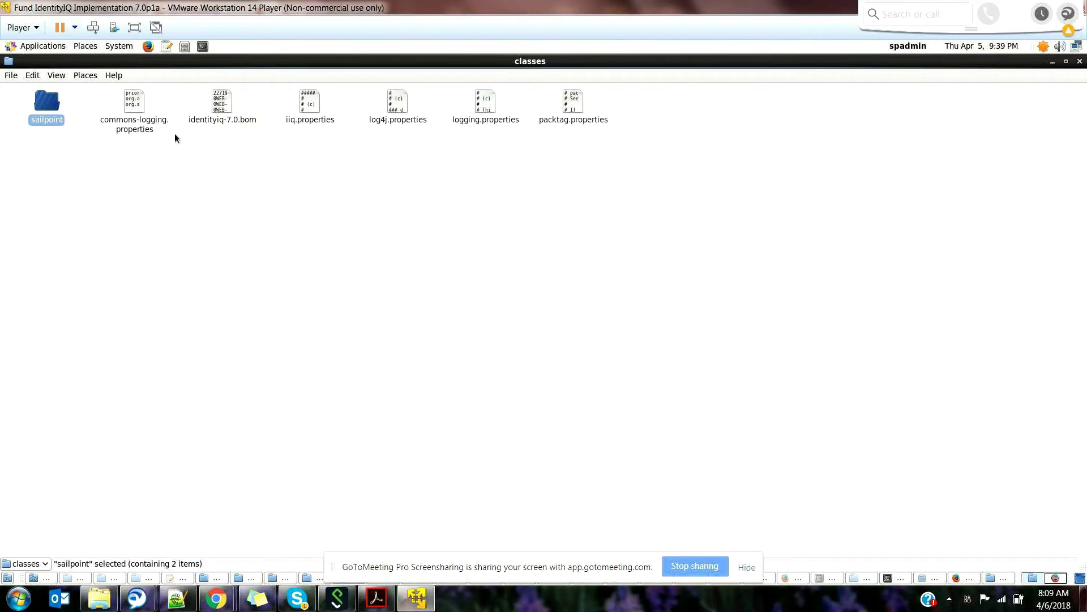
Step: Open log4j.properties with gedit
right_click(400, 111)
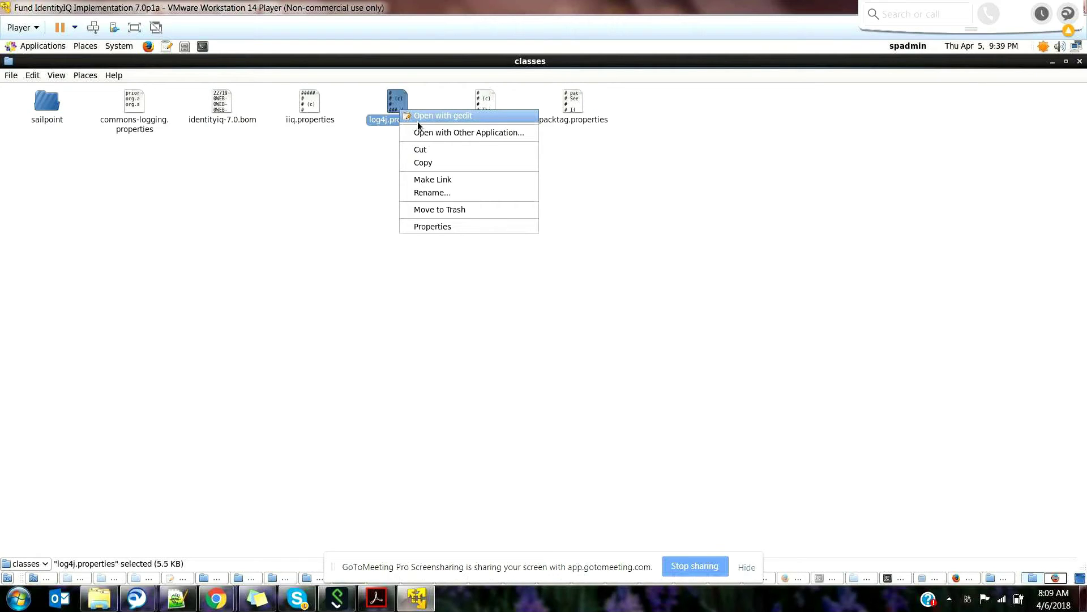
click(417, 117)
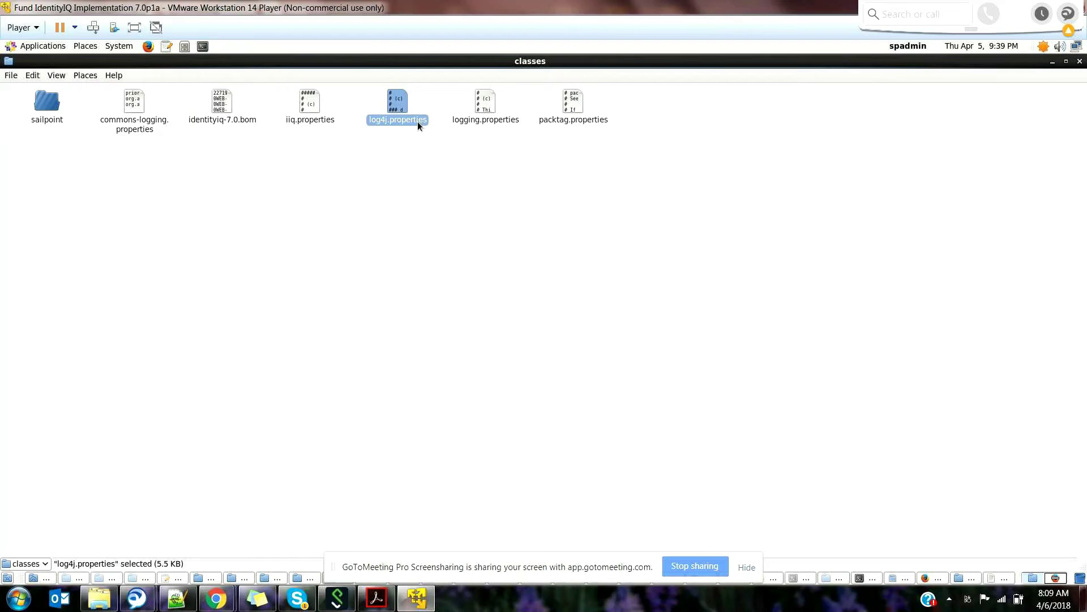
click(253, 333)
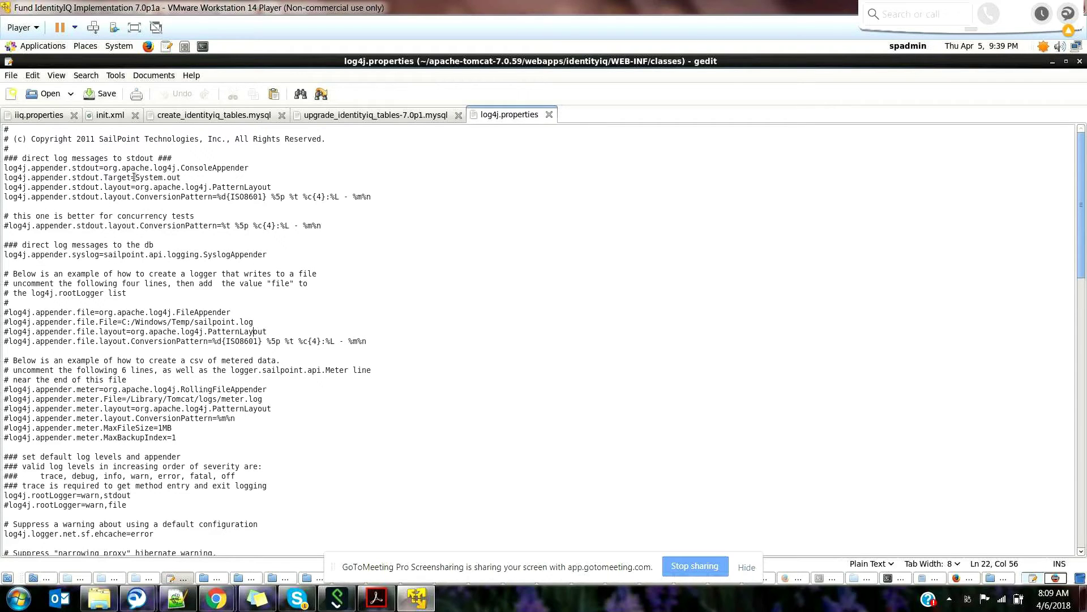
click(135, 177)
double_click(149, 179)
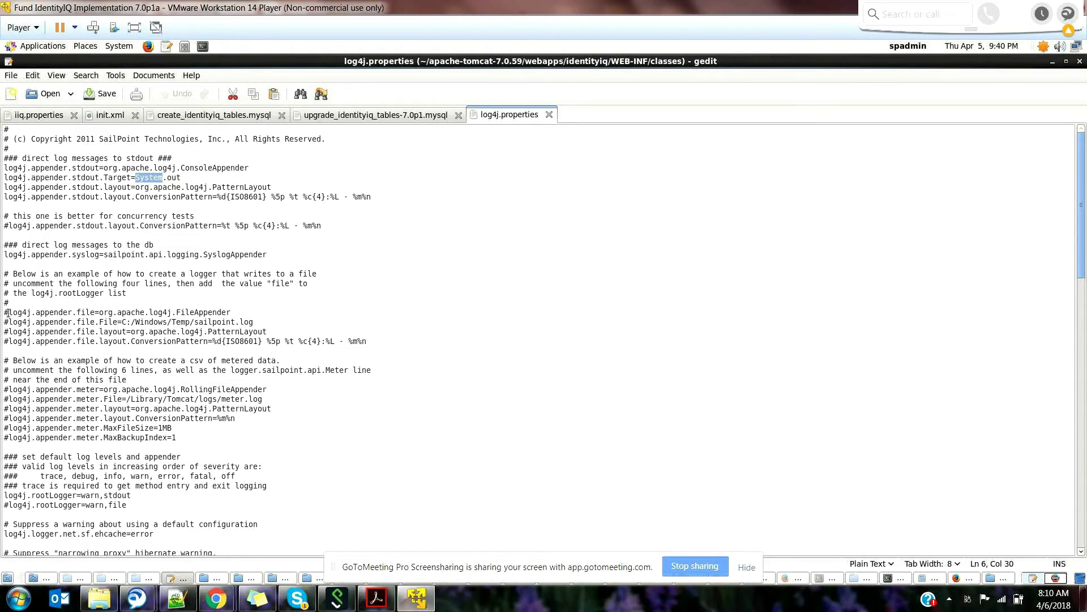
click(11, 277)
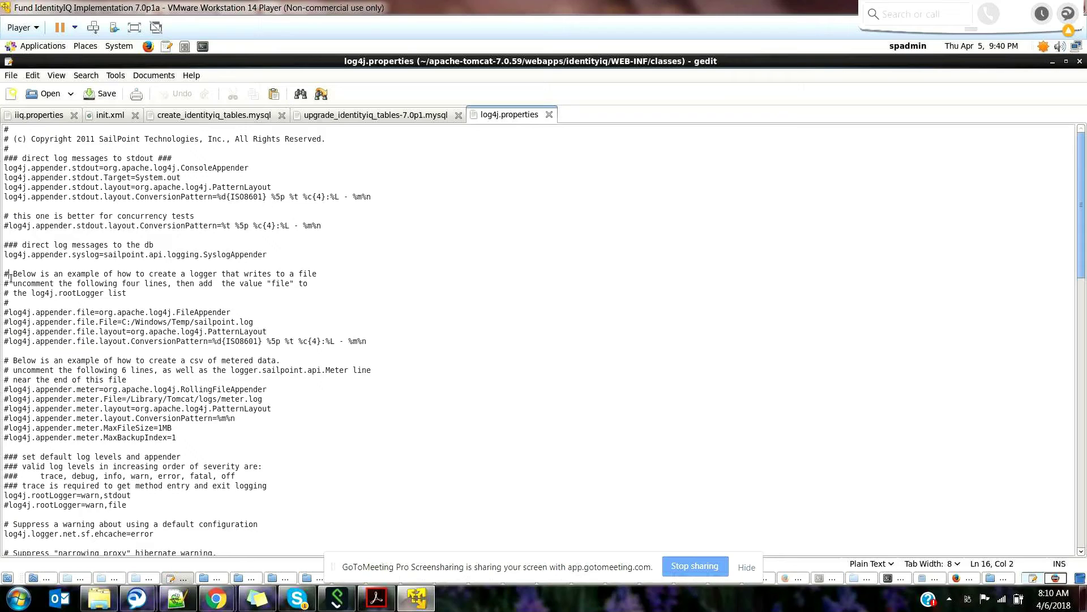
key(BackSpace)
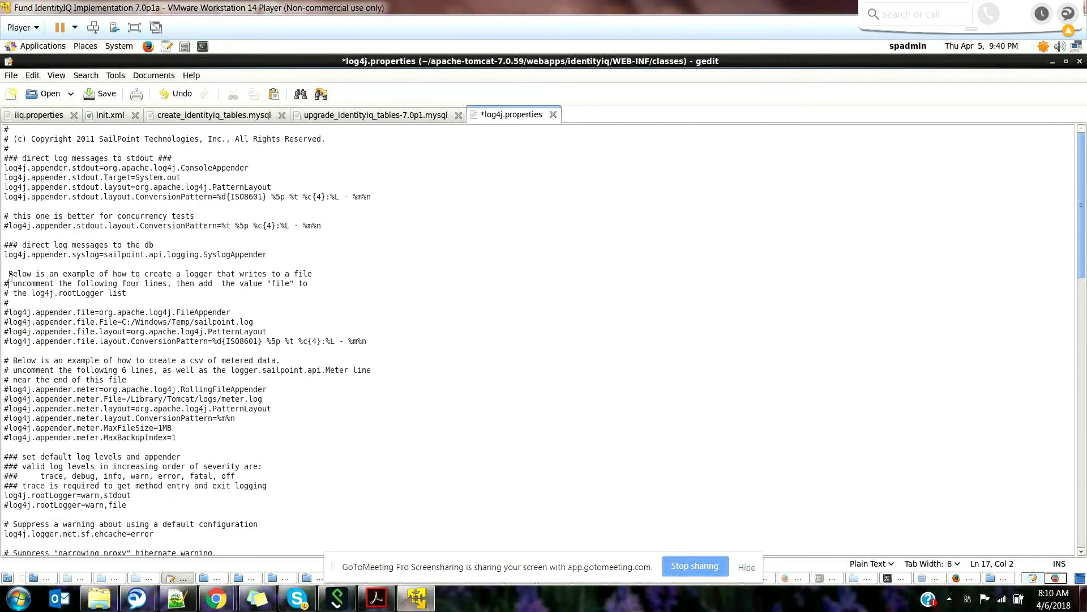
Step: Remove the leading # from the log4j.appender.file lines, including File, layout and ConversionPattern
key(BackSpace)
key(Down)
key(Delete)
key(Down)
key(Delete)
key(Down)
key(Delete)
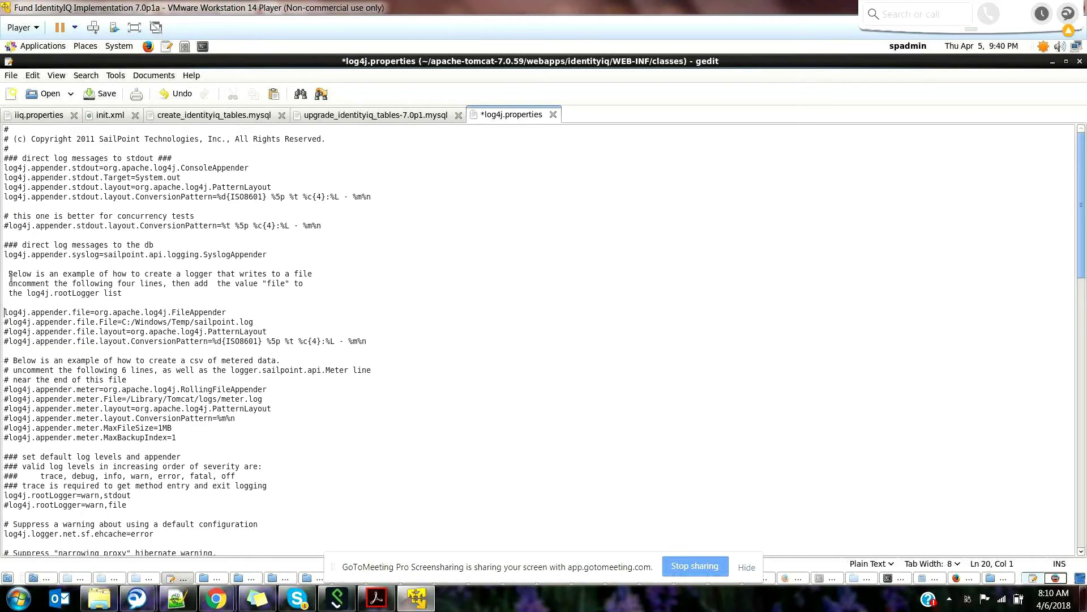
key(BackSpace)
key(Delete)
key(Down)
key(Delete)
Step: Restore the # on the explanatory comment lines above the appender settings
key(Up)
key(Up)
key(Up)
key(Up)
key(Up)
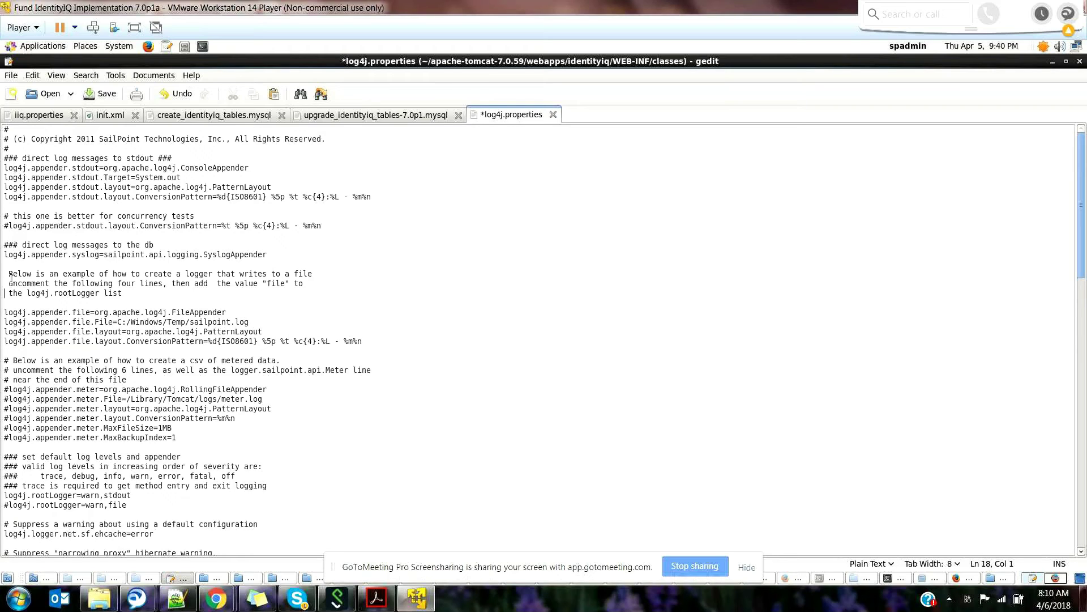
text(#)
key(Down)
key(Home)
text(#)
key(Down)
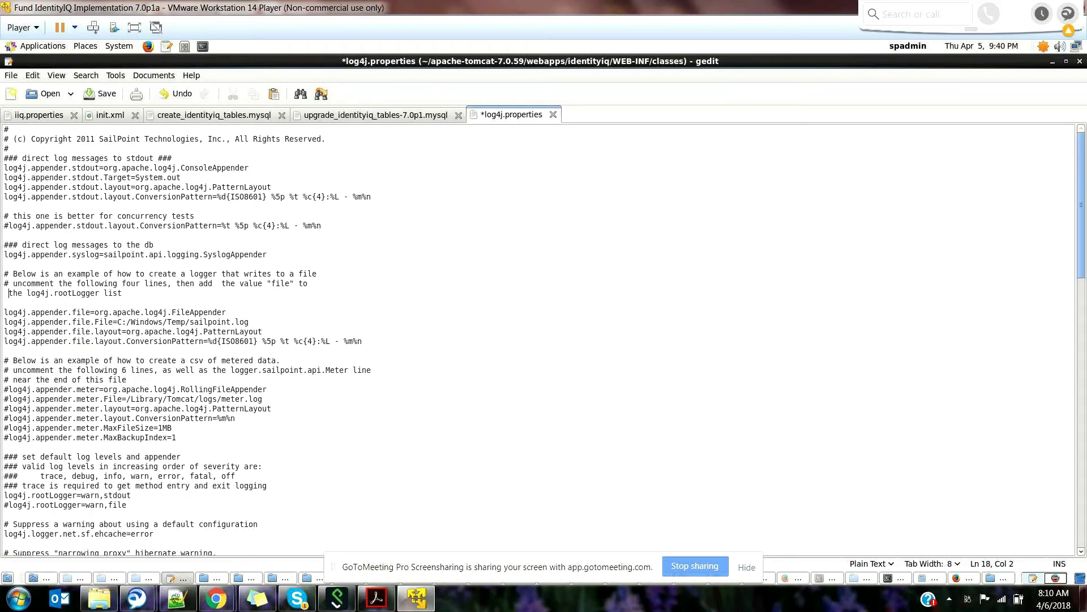
text(#)
double_click(175, 325)
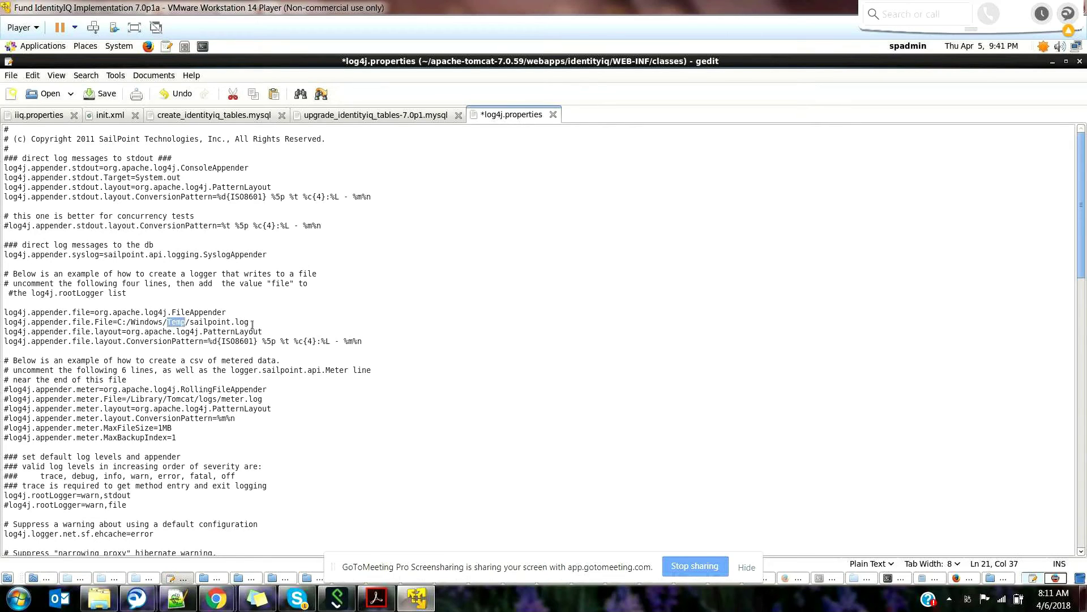
double_click(212, 320)
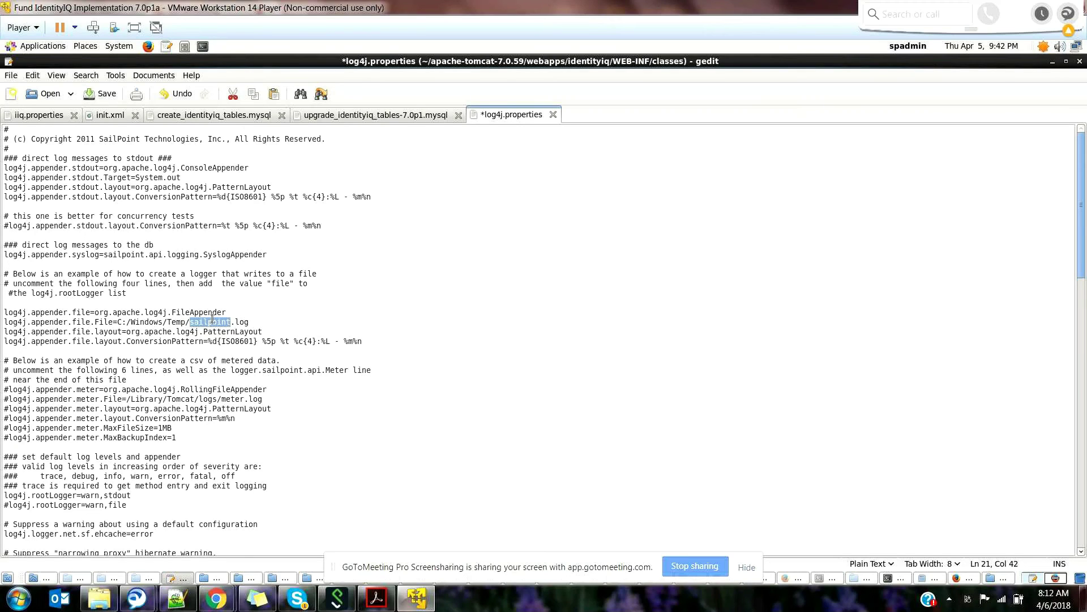
click(146, 513)
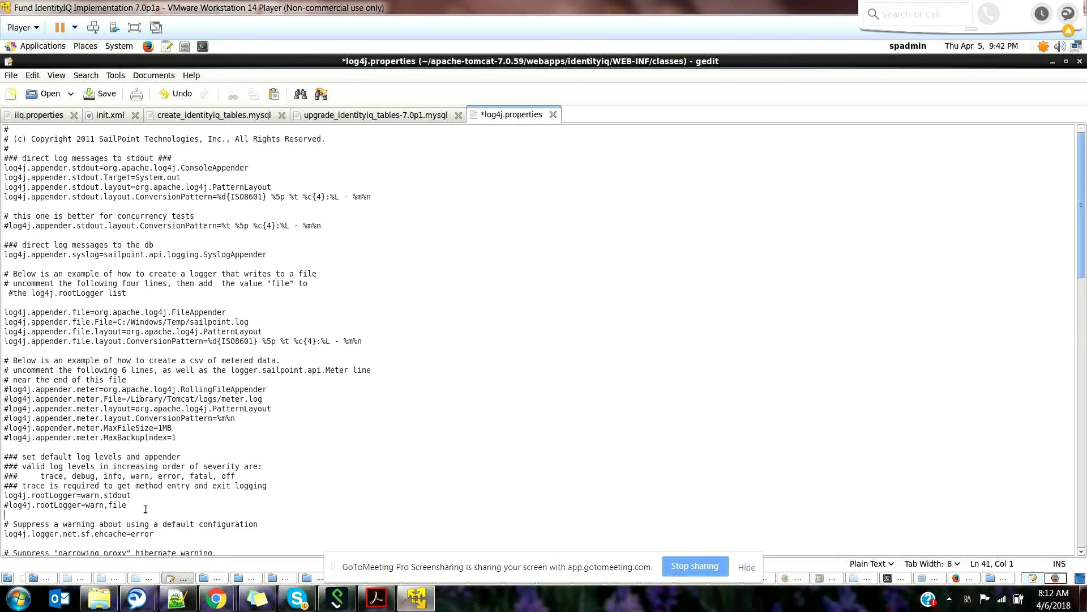
key(Down)
key(Down)
key(ctrl+Right)
key(ctrl+Right)
key(ctrl+Right)
key(ctrl+Right)
key(ctrl+Right)
key(Down)
key(Down)
key(Down)
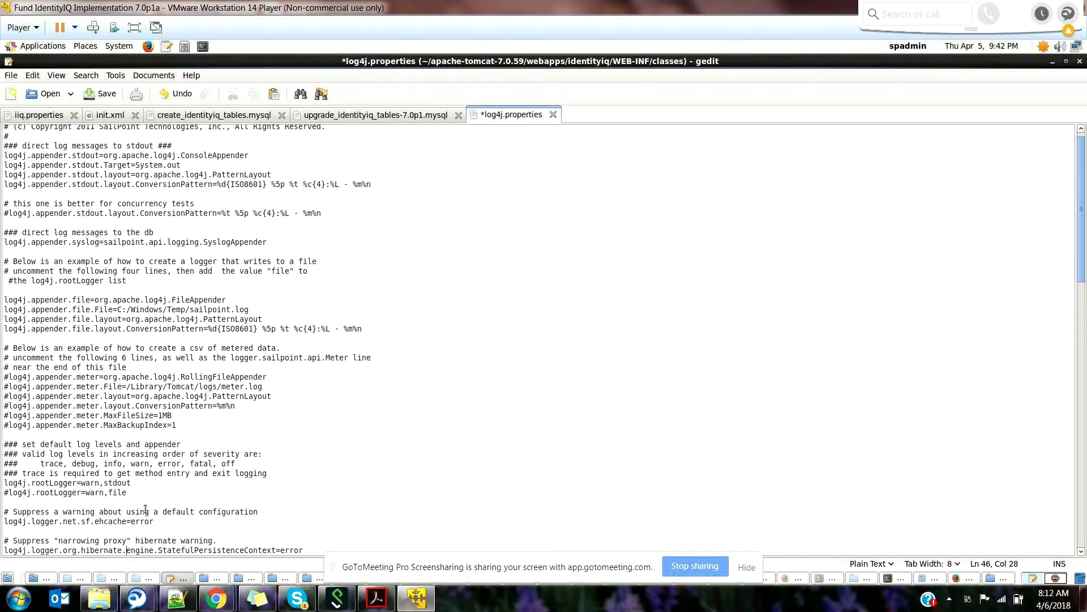
key(Down)
key(Down)
key(Down)
key(Down)
key(Down)
key(Down)
key(Down)
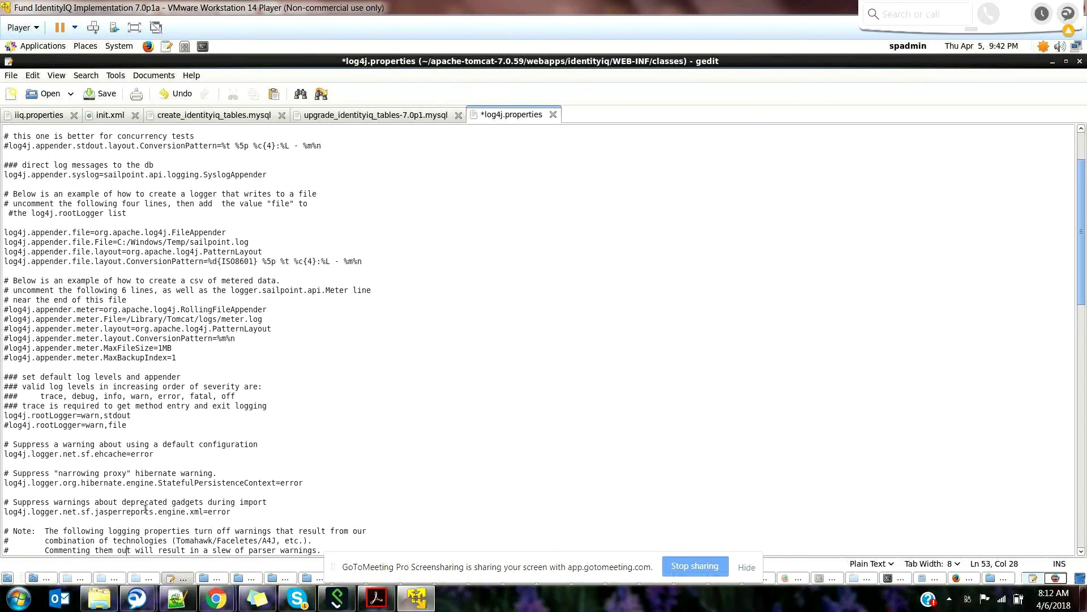
key(Down)
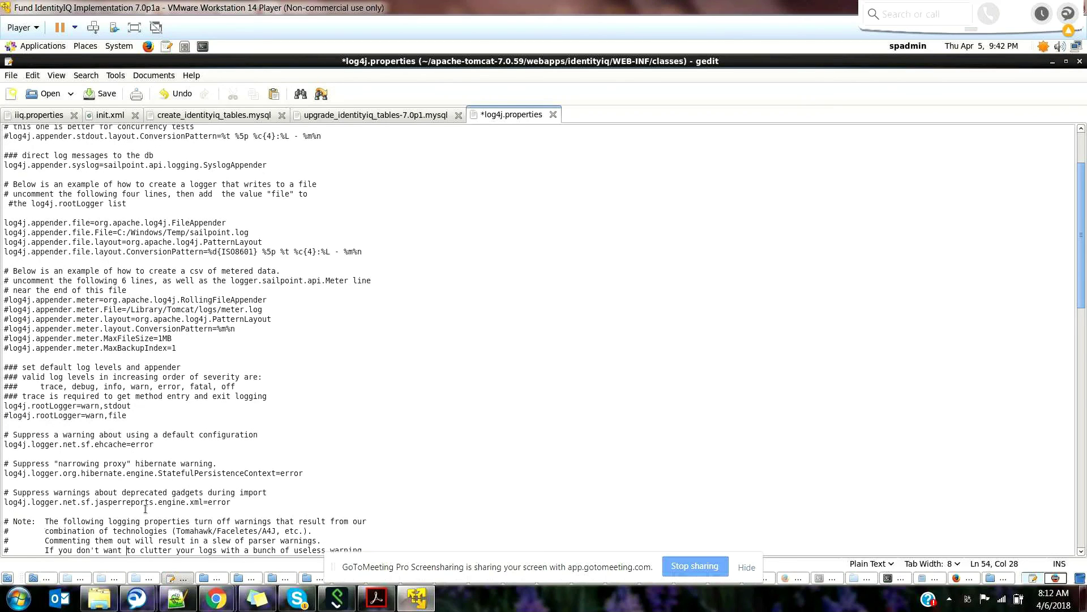
key(Down)
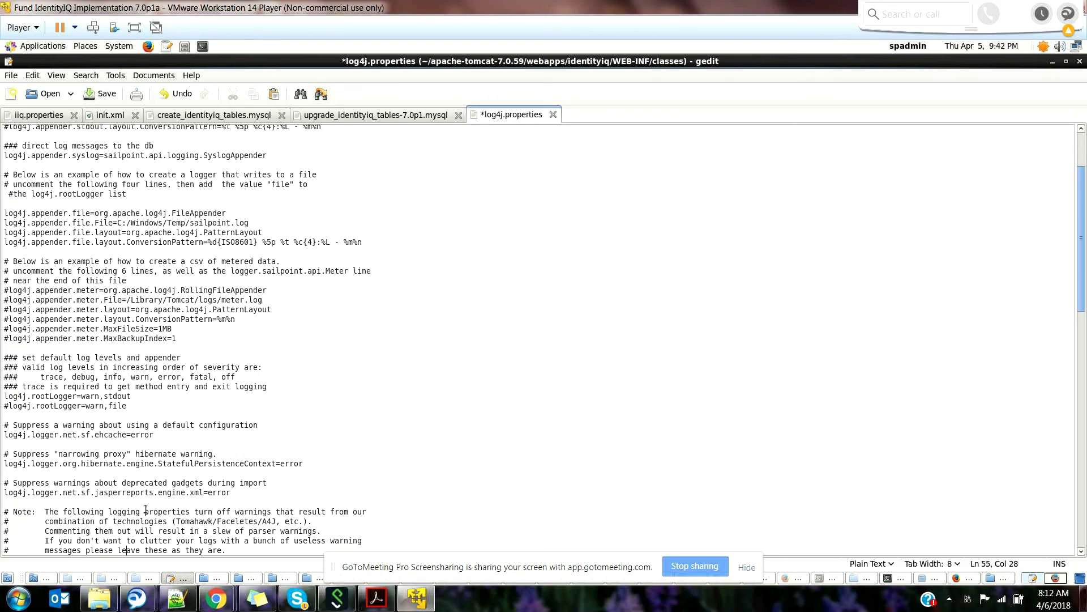
key(Down)
key(Down)
key(Down)
key(Down)
key(Down)
key(Down)
key(Down)
key(Down)
key(Down)
key(Down)
key(Down)
key(Down)
key(Down)
key(Down)
key(Down)
key(Down)
key(Down)
key(Down)
key(Down)
key(Down)
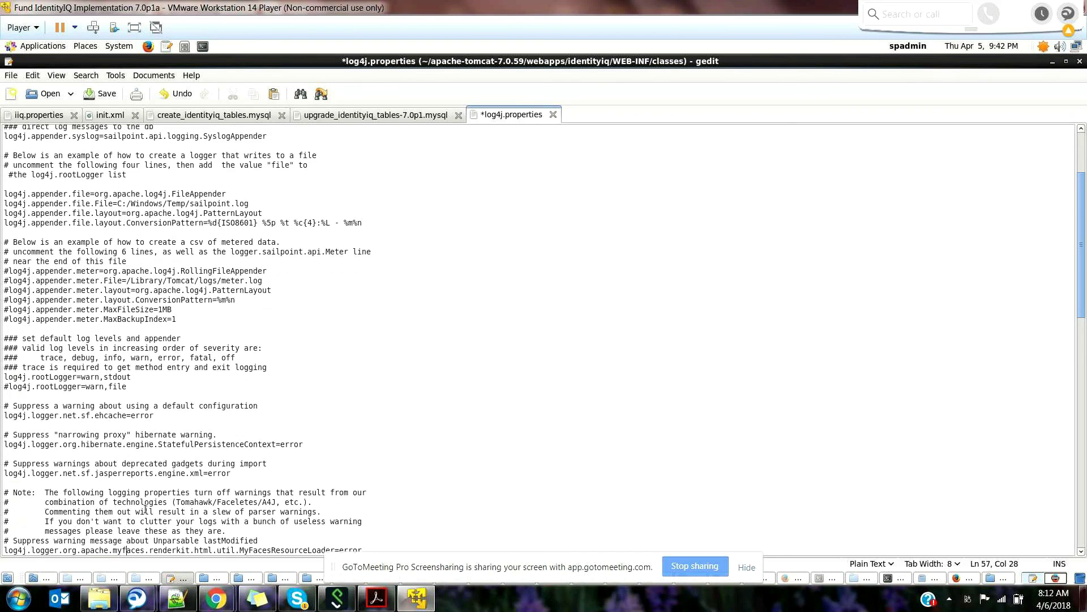